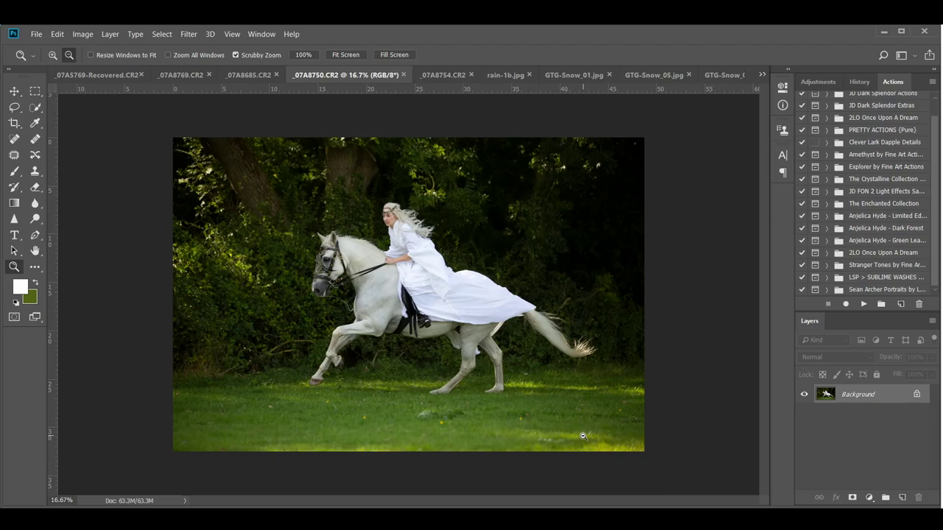
Open the History panel to confirm only the file's opening is recorded.
{"action": "left_click", "coordinate": [859, 81]}
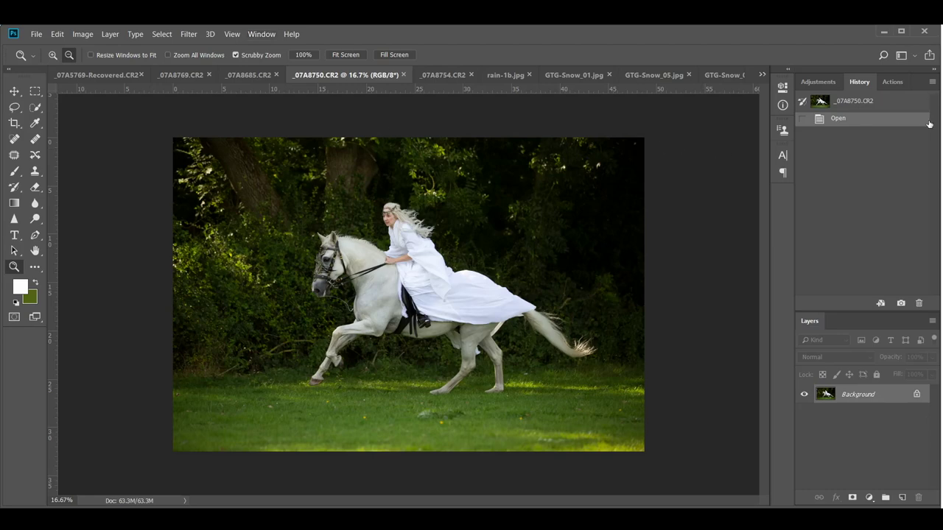
Show the Actions panel and scroll to the Green Leaves set's Desaturate Leaves action.
{"action": "left_click", "coordinate": [893, 82]}
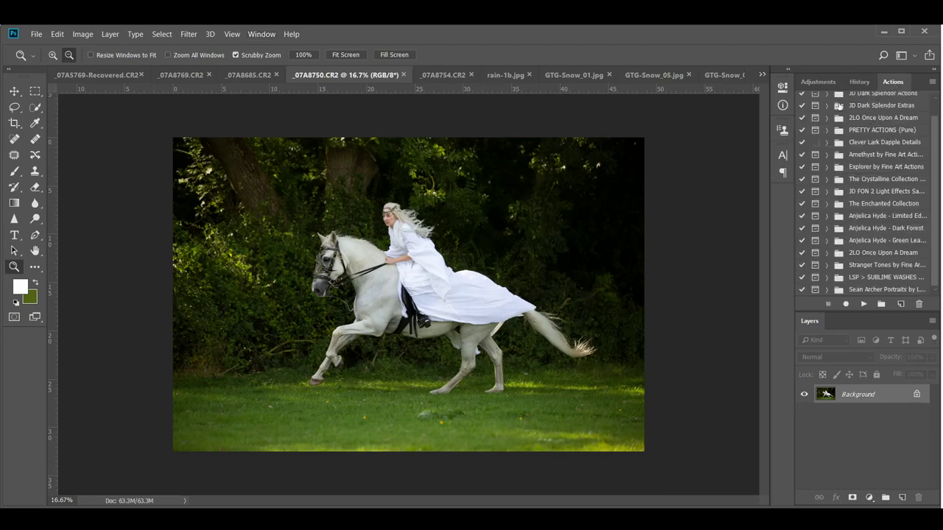
{"action": "scroll", "coordinate": [851, 169], "scroll_direction": "up", "scroll_amount": 1}
{"action": "scroll", "coordinate": [850, 168], "scroll_direction": "down", "scroll_amount": 1}
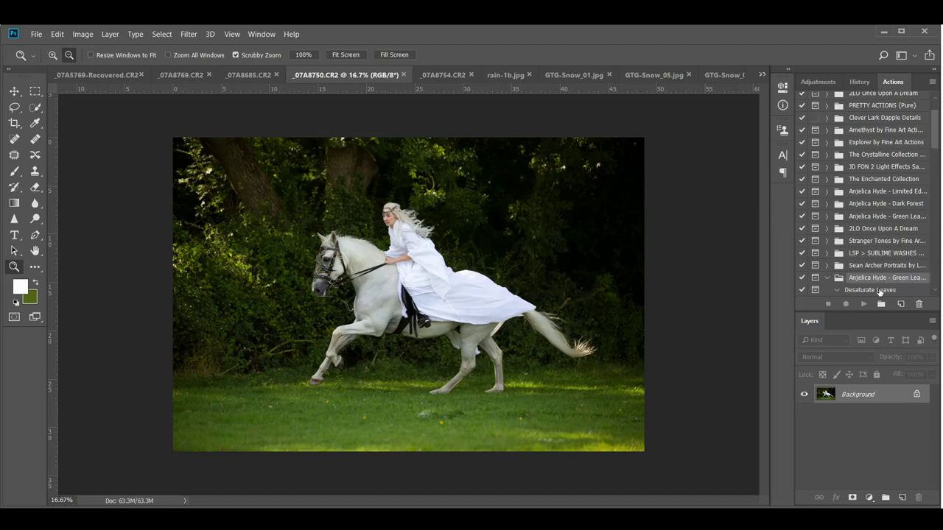
Re-expand the Green Leaves set and select its Desaturate Leaves action.
{"action": "left_click", "coordinate": [828, 278]}
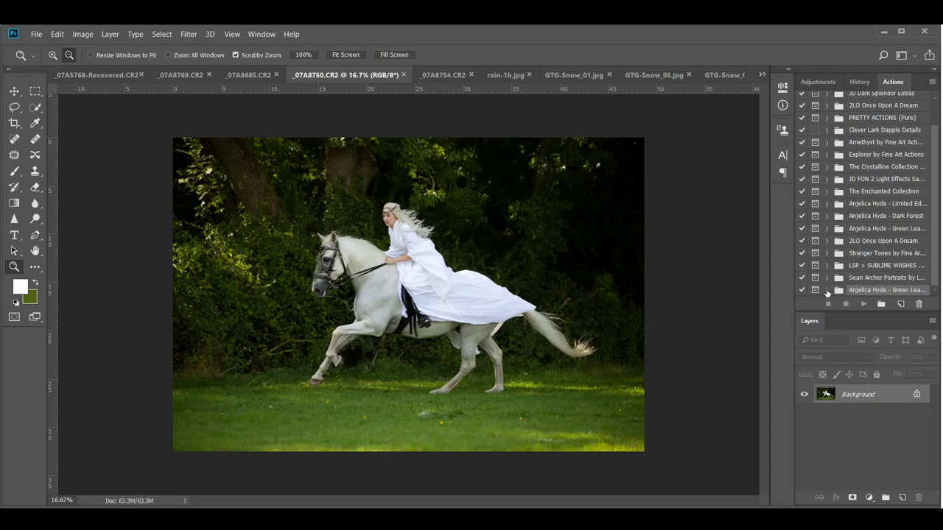
{"action": "left_click", "coordinate": [826, 290]}
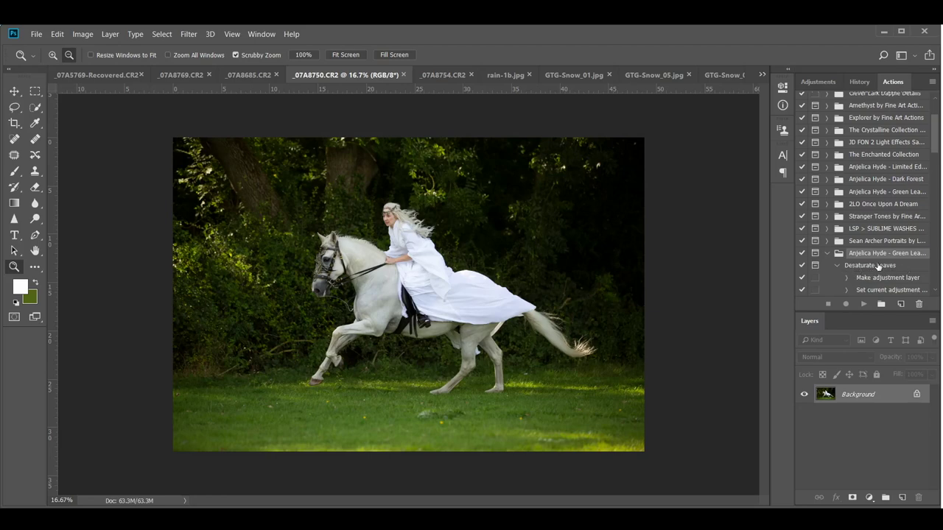
{"action": "left_click", "coordinate": [876, 266]}
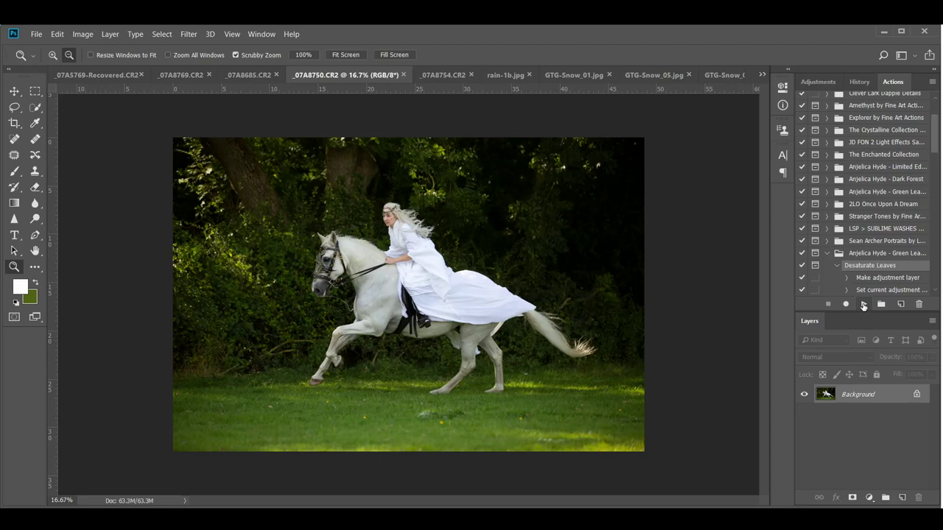
Run the Desaturate Leaves action to mute and cool the green foliage.
{"action": "left_click", "coordinate": [863, 306]}
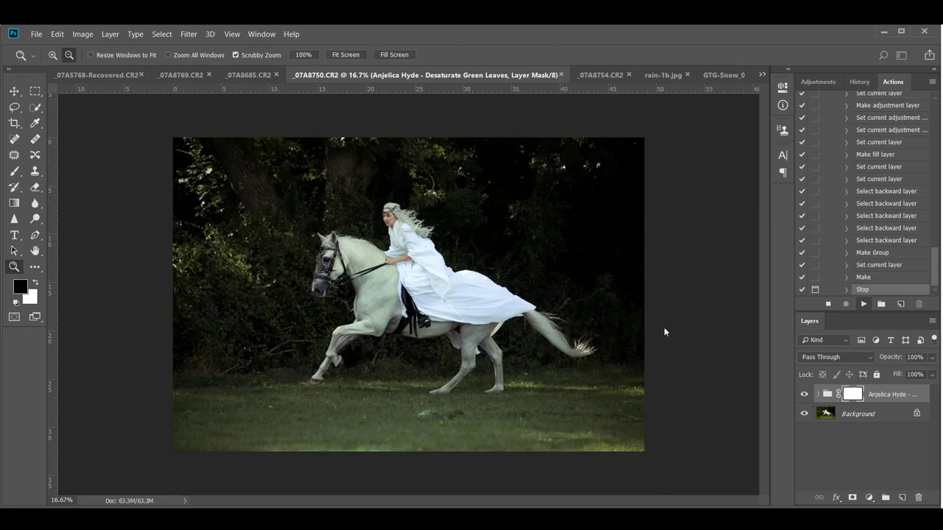
Expand the desaturation group and compare Color Fill 1 and Vibrance 1 on and off, leaving Color Fill 1 hidden.
{"action": "left_click", "coordinate": [818, 395]}
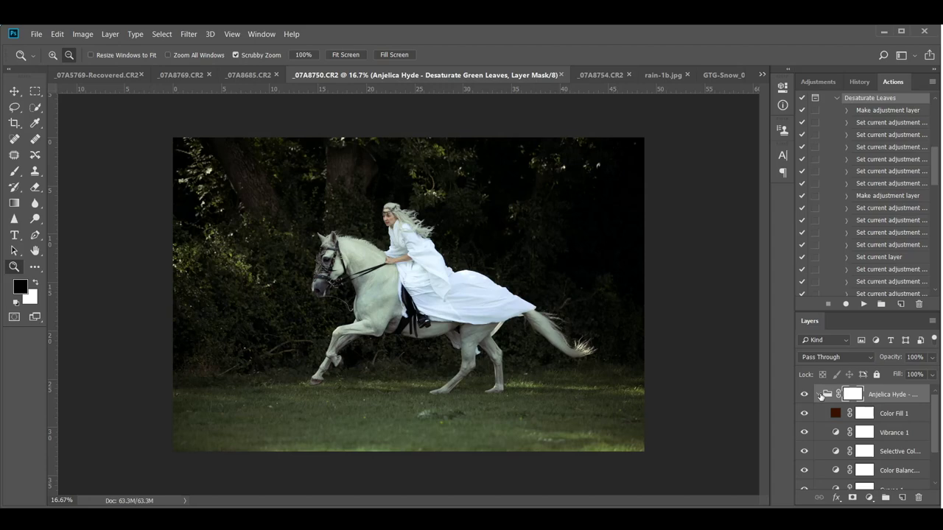
{"action": "scroll", "coordinate": [843, 416], "scroll_direction": "down", "scroll_amount": 3}
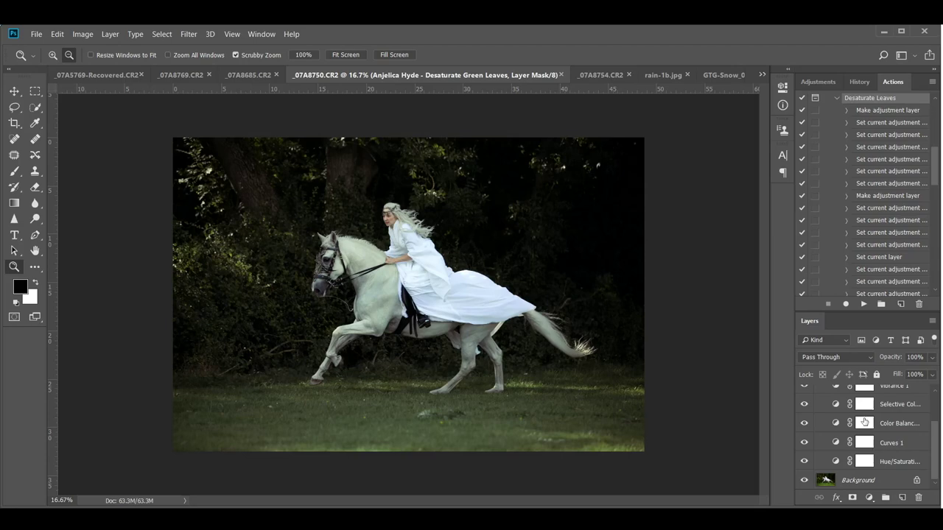
{"action": "scroll", "coordinate": [845, 444], "scroll_direction": "up", "scroll_amount": 3}
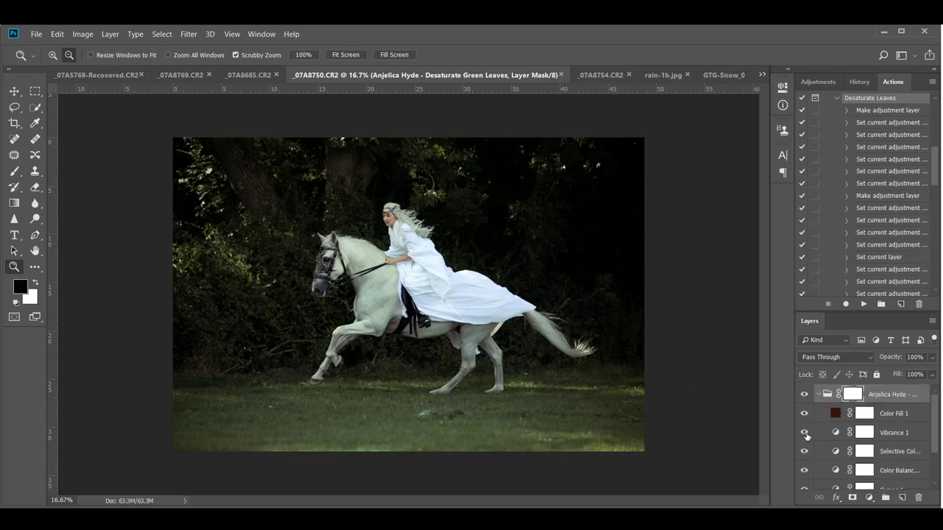
{"action": "left_click", "coordinate": [804, 415]}
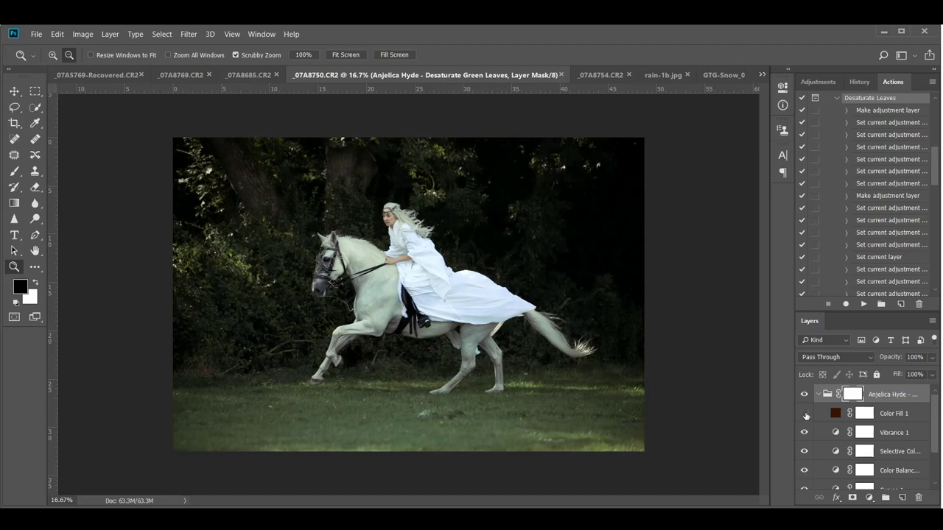
{"action": "left_click", "coordinate": [804, 415]}
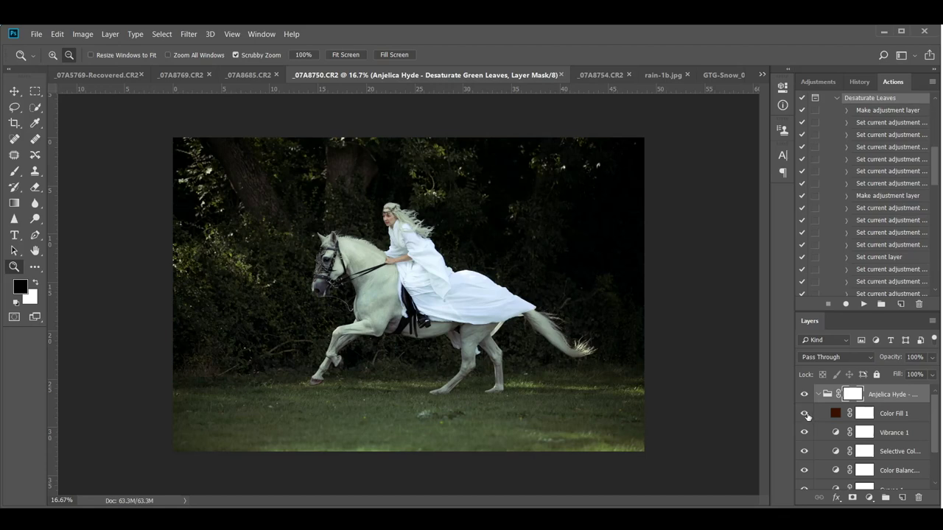
{"action": "left_click", "coordinate": [804, 414]}
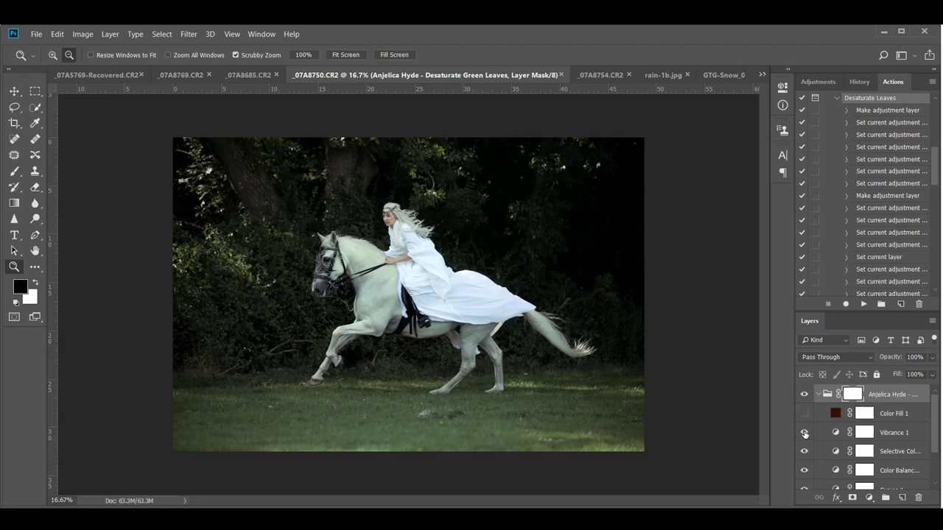
{"action": "left_click", "coordinate": [804, 434]}
{"action": "left_click", "coordinate": [803, 434]}
{"action": "left_click", "coordinate": [804, 416]}
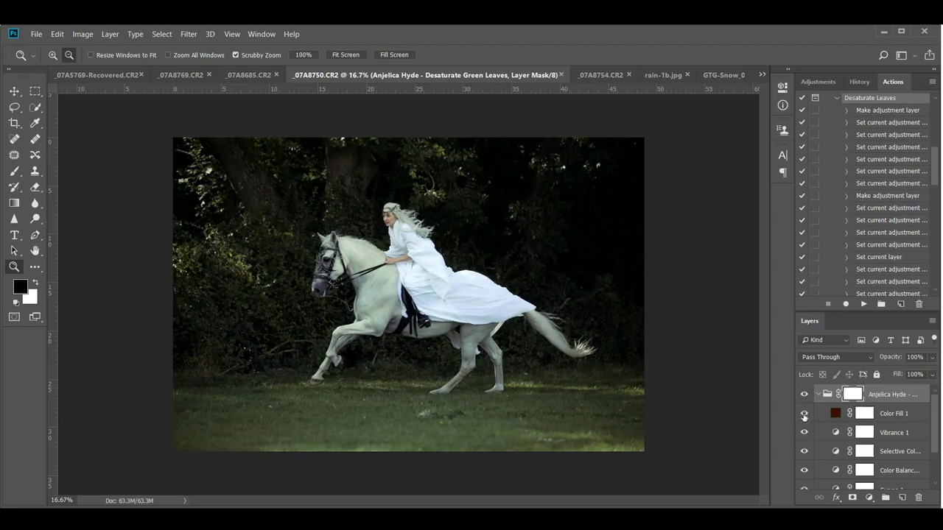
{"action": "left_click", "coordinate": [805, 415]}
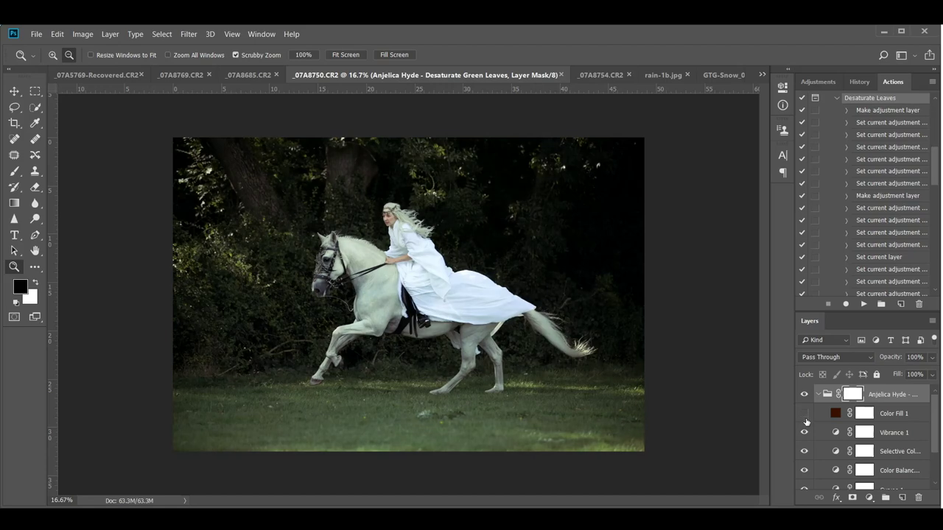
{"action": "left_click", "coordinate": [805, 433]}
{"action": "left_click", "coordinate": [803, 434]}
Compare the Selective Color and Color Balance layers, leaving Selective Color hidden.
{"action": "scroll", "coordinate": [825, 405], "scroll_direction": "down", "scroll_amount": 1}
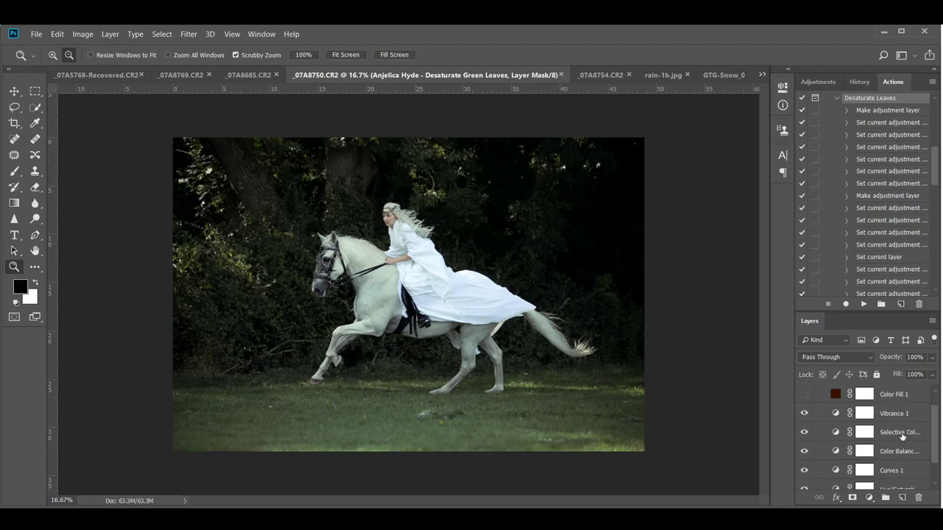
{"action": "left_click", "coordinate": [804, 433]}
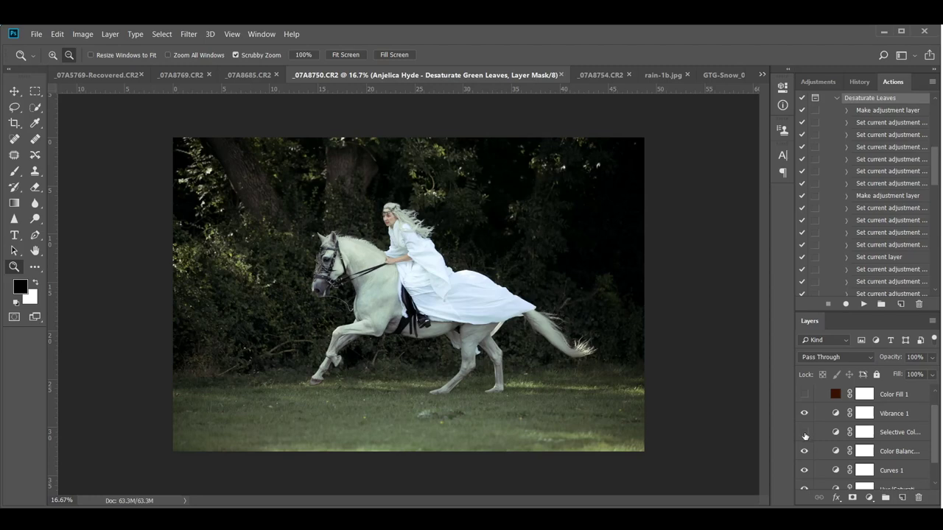
{"action": "left_click", "coordinate": [804, 433]}
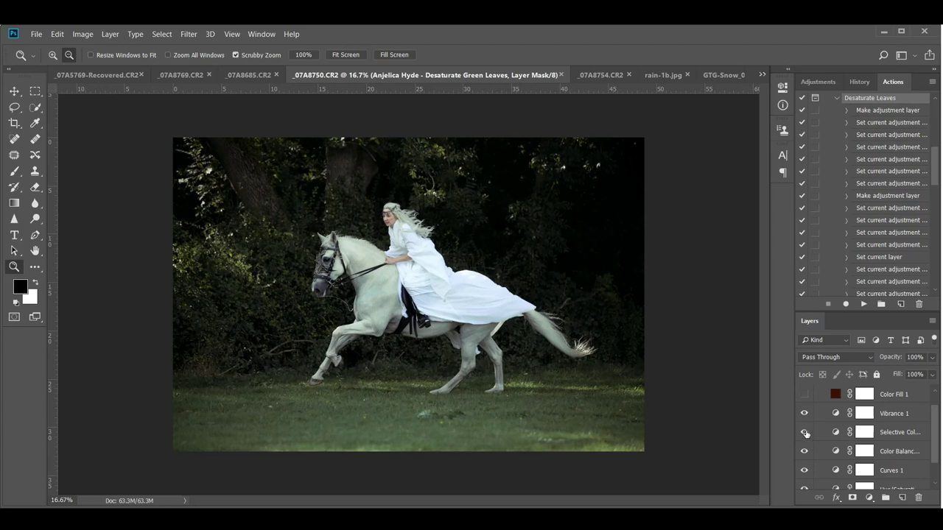
{"action": "left_click", "coordinate": [804, 433]}
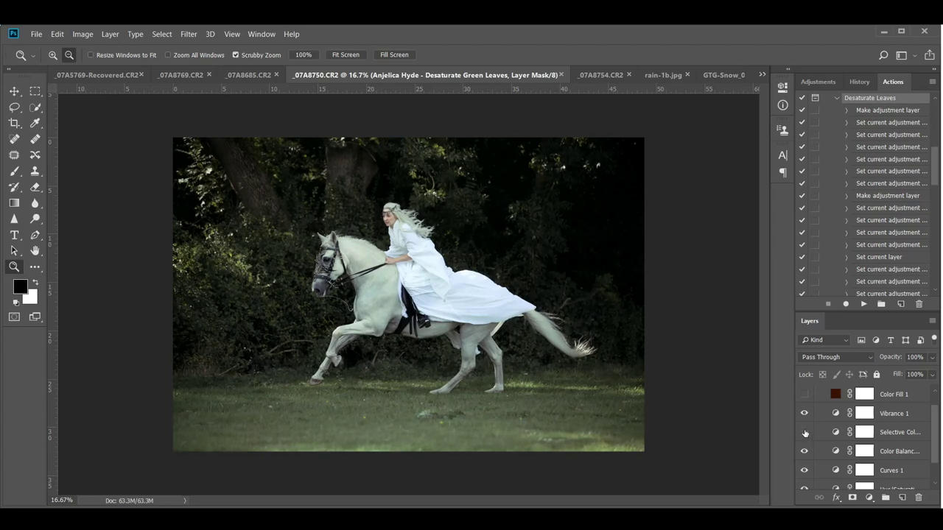
{"action": "left_click", "coordinate": [805, 433]}
{"action": "left_click", "coordinate": [804, 433]}
{"action": "left_click", "coordinate": [804, 451]}
{"action": "left_click", "coordinate": [804, 452]}
{"action": "scroll", "coordinate": [814, 409], "scroll_direction": "down", "scroll_amount": 1}
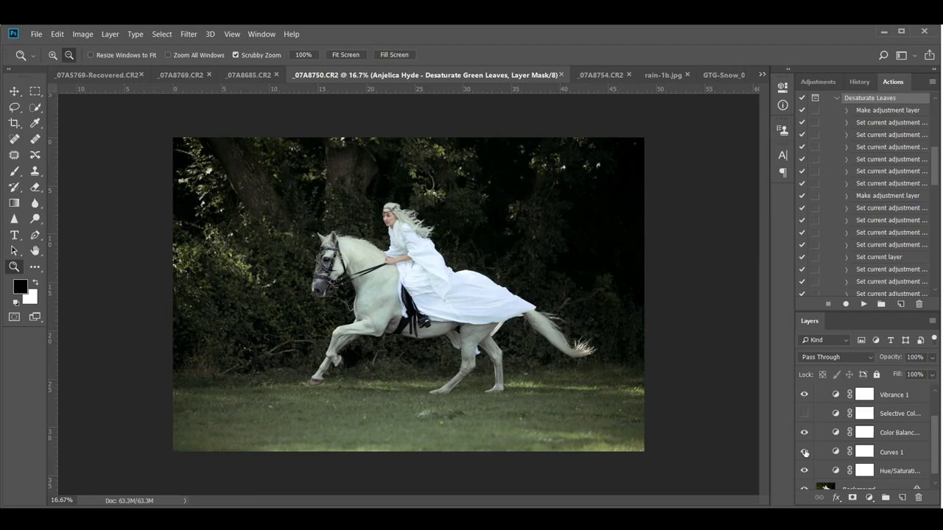
Duplicate Curves 1, set the copy's opacity to 29%, and collapse the group.
{"action": "left_click", "coordinate": [892, 455]}
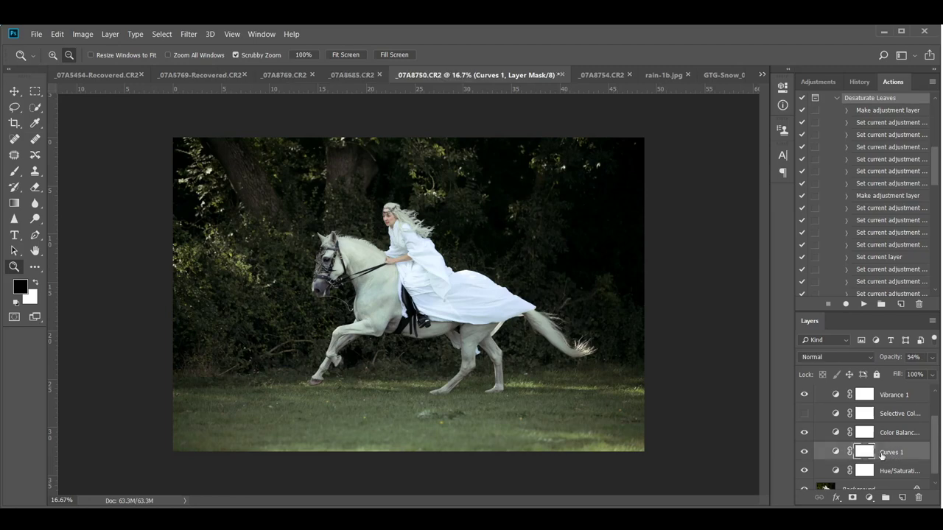
{"action": "key", "text": "ctrl+j"}
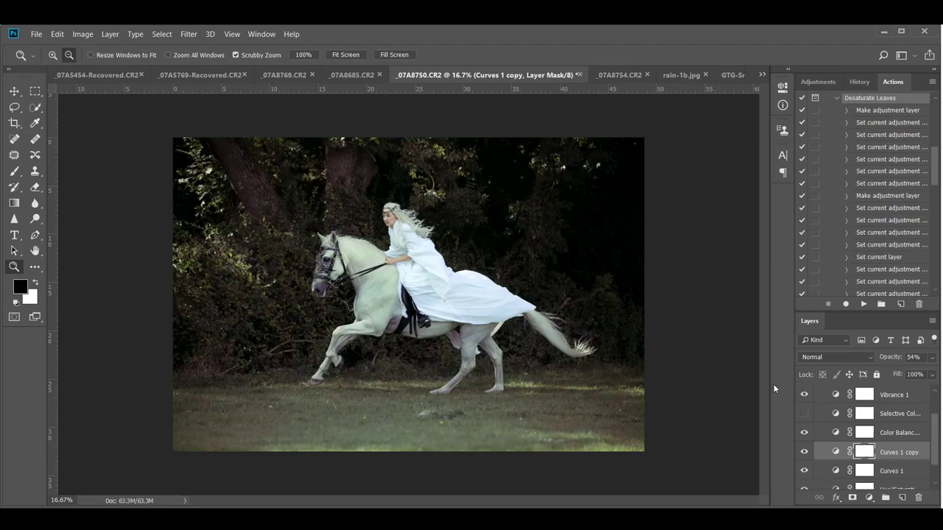
{"action": "left_click", "coordinate": [805, 453]}
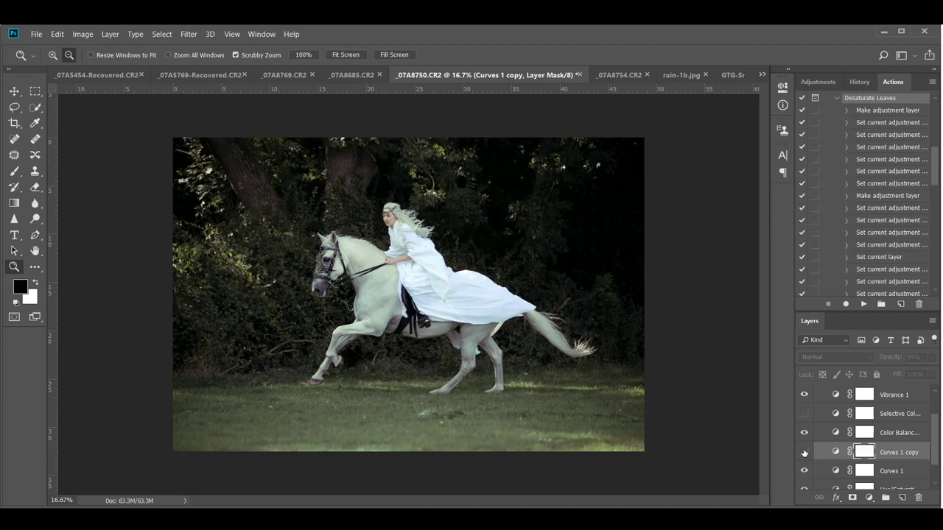
{"action": "left_click", "coordinate": [805, 453]}
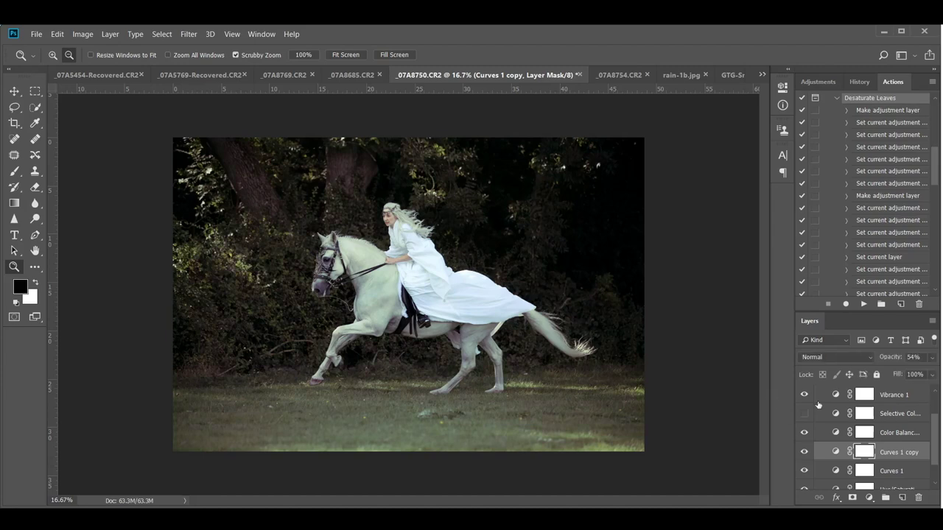
{"action": "scroll", "coordinate": [819, 407], "scroll_direction": "down", "scroll_amount": 2}
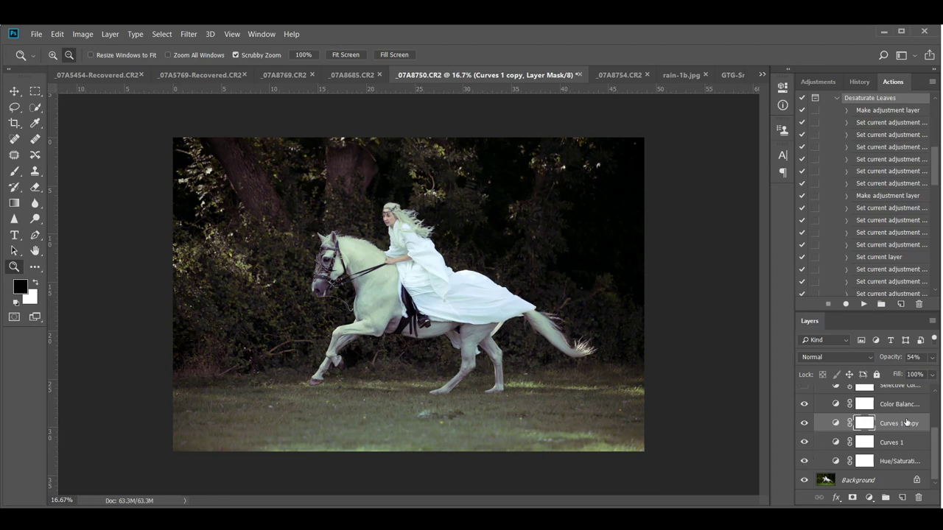
{"action": "left_click_drag", "start_coordinate": [932, 358], "coordinate": [891, 375]}
{"action": "scroll", "coordinate": [813, 420], "scroll_direction": "up", "scroll_amount": 3}
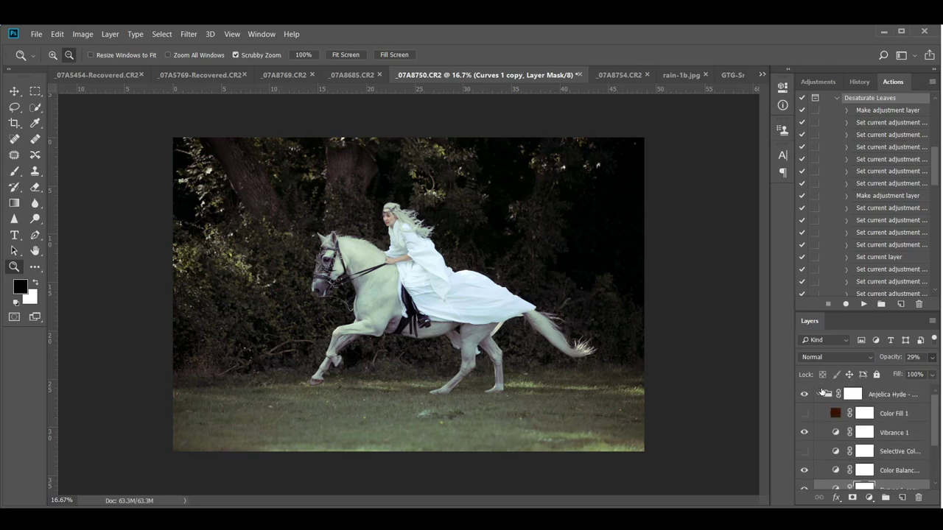
{"action": "left_click", "coordinate": [821, 396]}
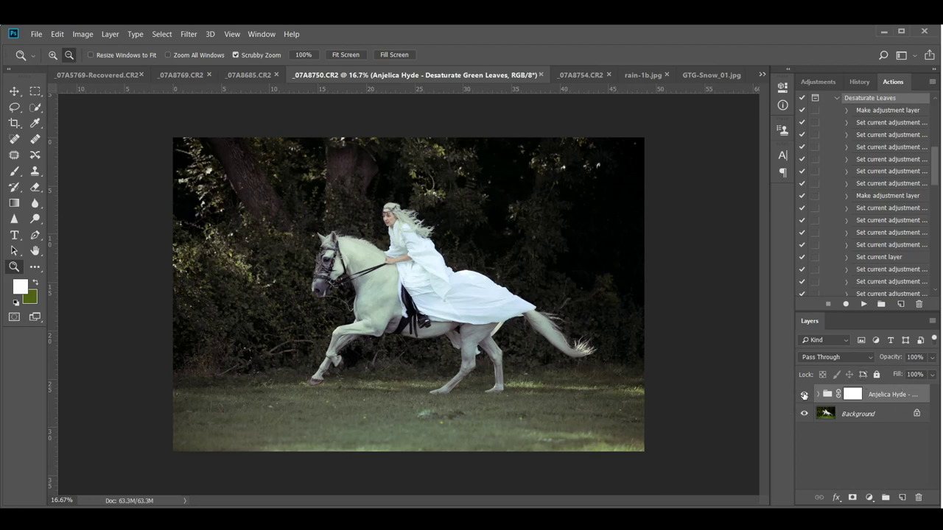
{"action": "left_click", "coordinate": [804, 395]}
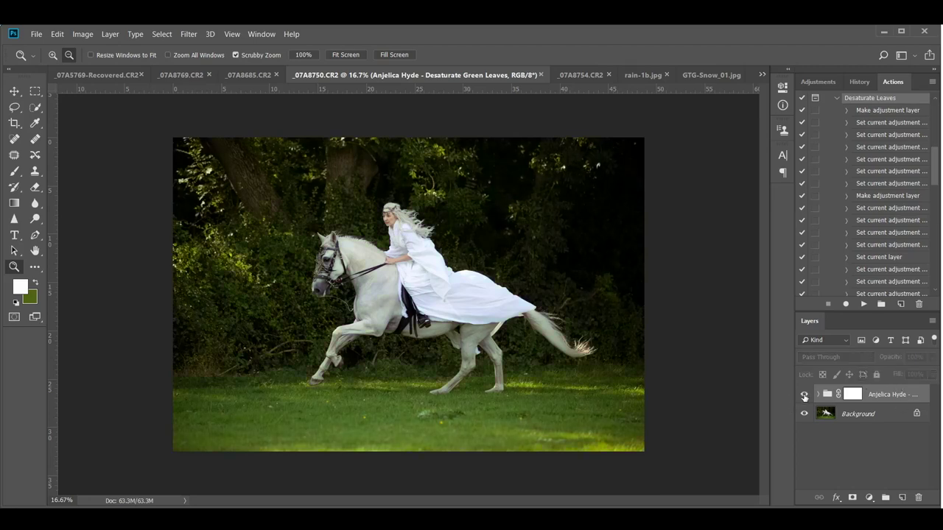
{"action": "left_click", "coordinate": [804, 396]}
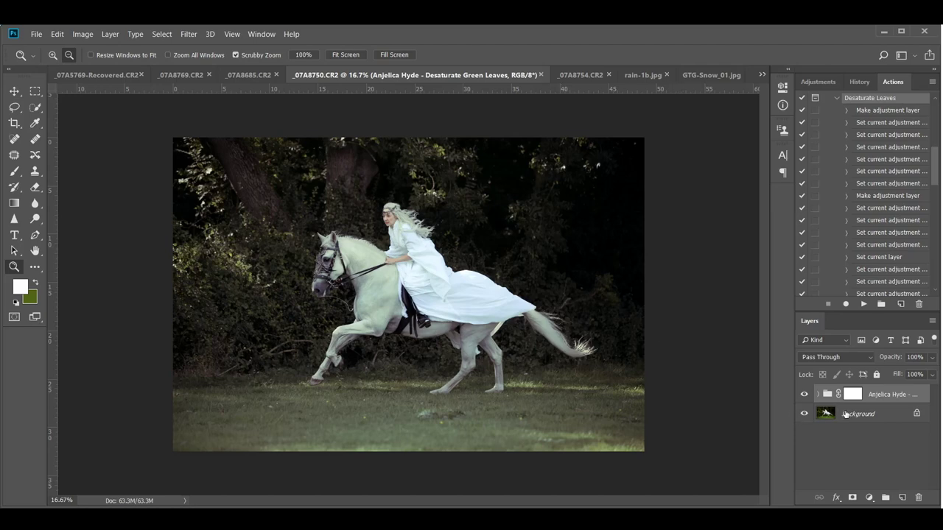
{"action": "left_click", "coordinate": [826, 418]}
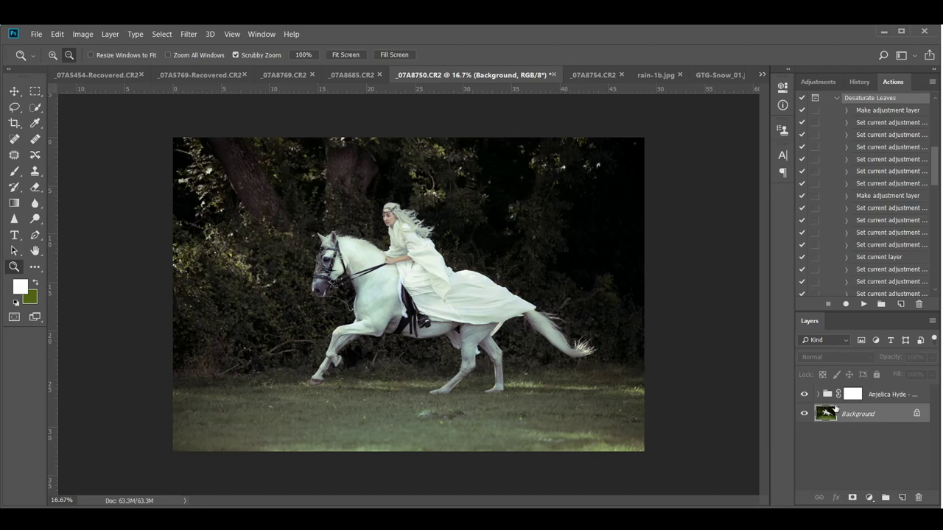
Turn on the Soft Light Color Fill 1 layer at 27% opacity and collapse the group.
{"action": "left_click", "coordinate": [818, 395]}
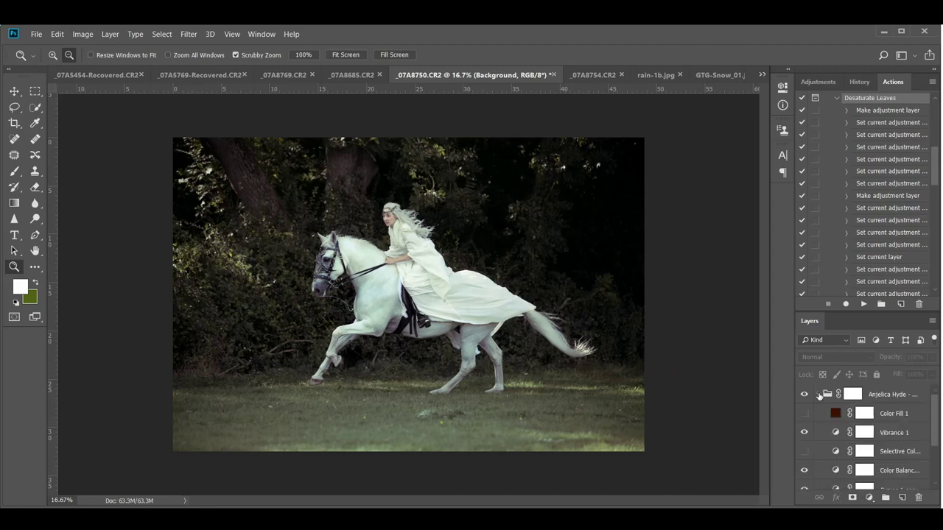
{"action": "left_click", "coordinate": [804, 414]}
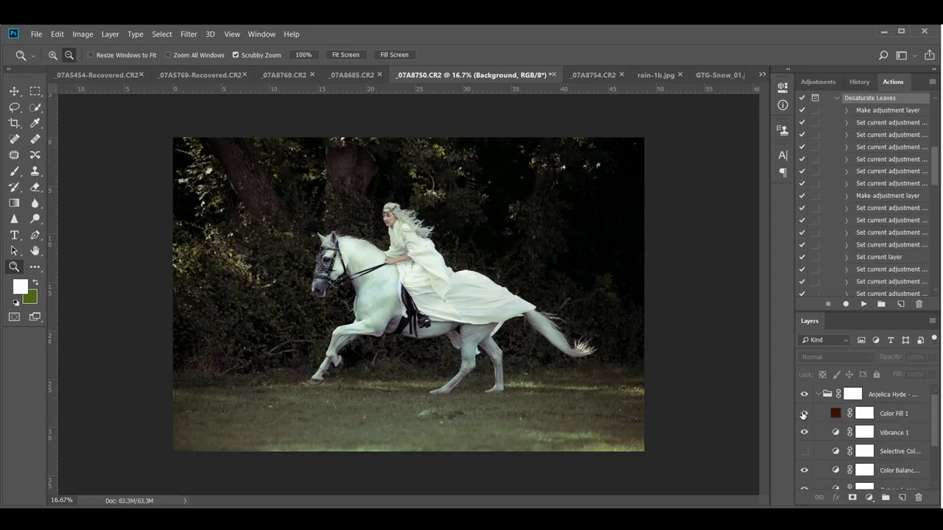
{"action": "left_click", "coordinate": [804, 414]}
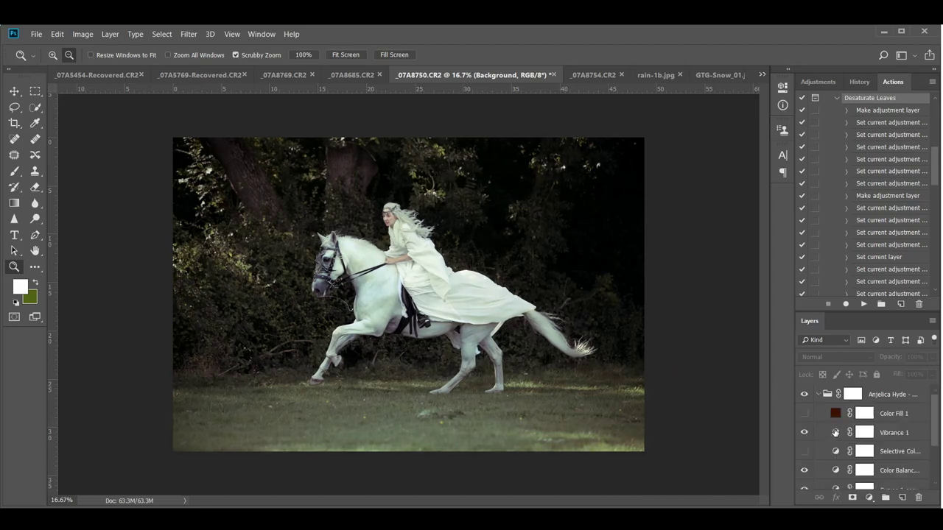
{"action": "scroll", "coordinate": [838, 434], "scroll_direction": "down", "scroll_amount": 3}
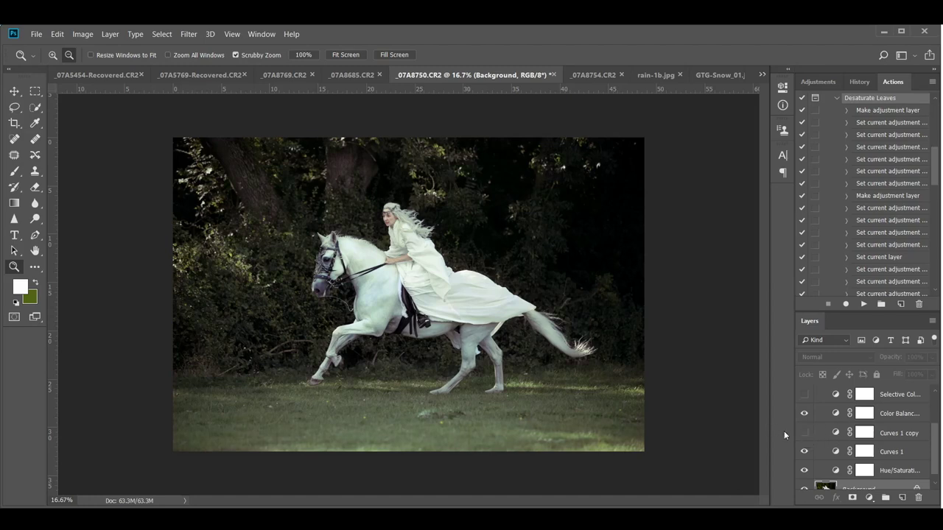
{"action": "scroll", "coordinate": [847, 433], "scroll_direction": "up", "scroll_amount": 3}
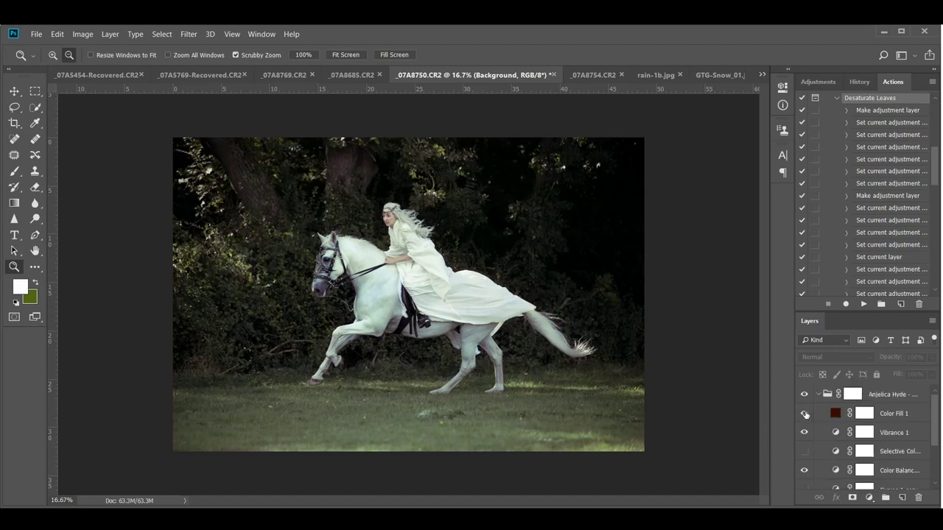
{"action": "left_click", "coordinate": [804, 414]}
{"action": "left_click", "coordinate": [906, 415]}
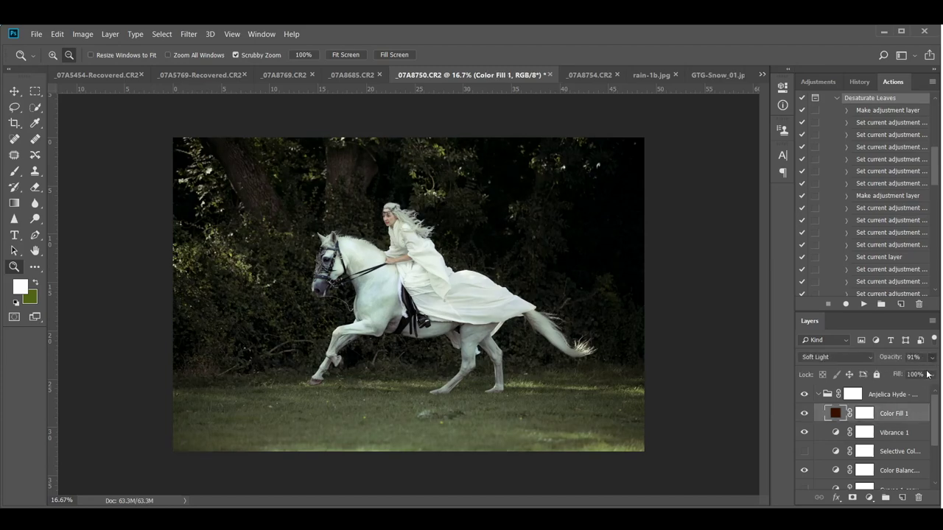
{"action": "key", "text": "9"}
{"action": "key", "text": "9"}
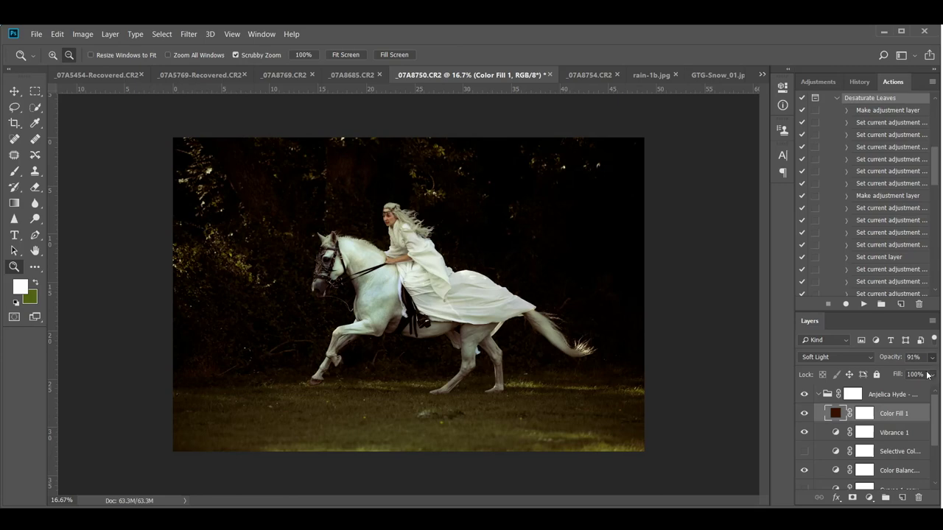
{"action": "key", "text": "6"}
{"action": "key", "text": "4"}
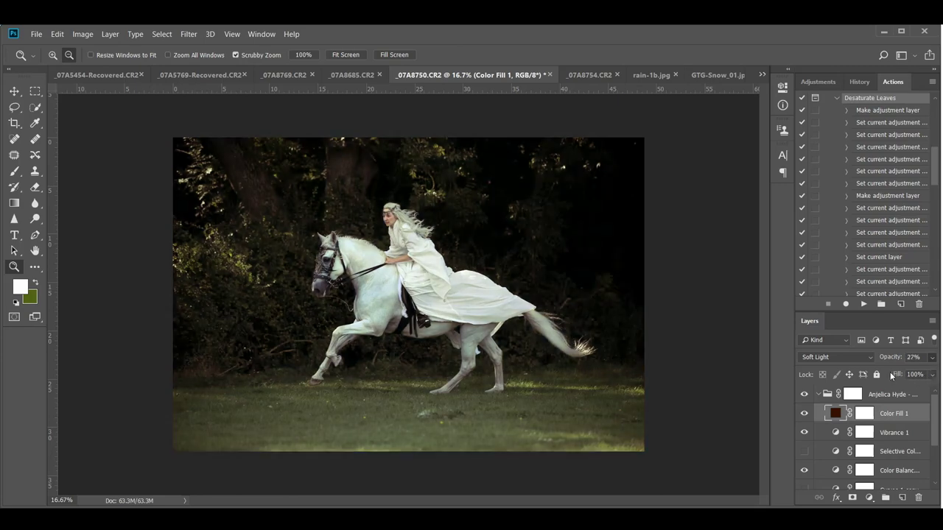
{"action": "left_click", "coordinate": [820, 396]}
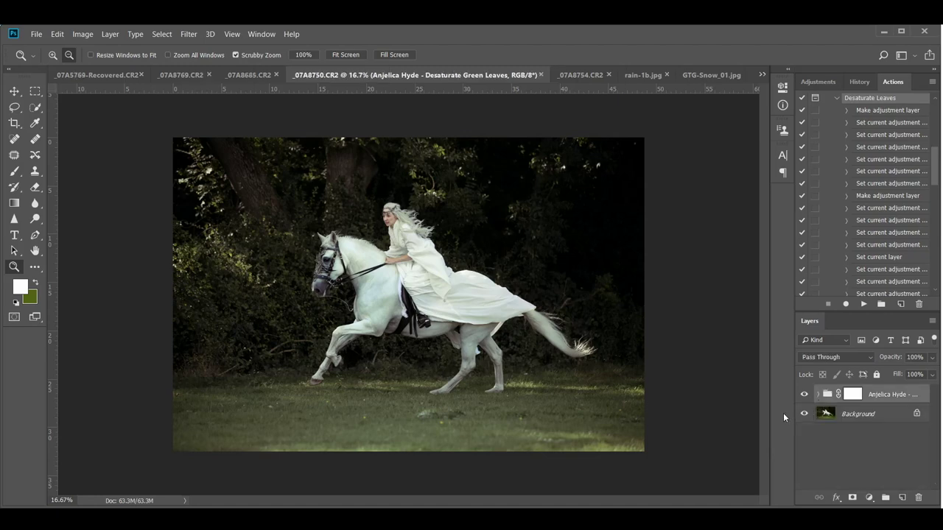